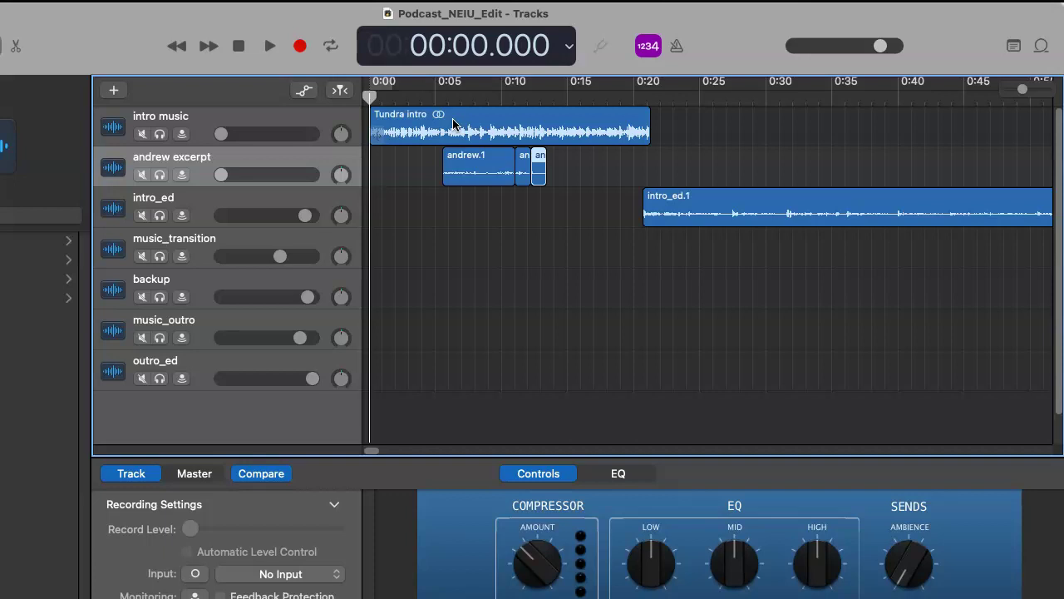
Step: Zoom the timeline out until all seven tracks of the 38-minute episode are visible
drag(1022, 89, 983, 90)
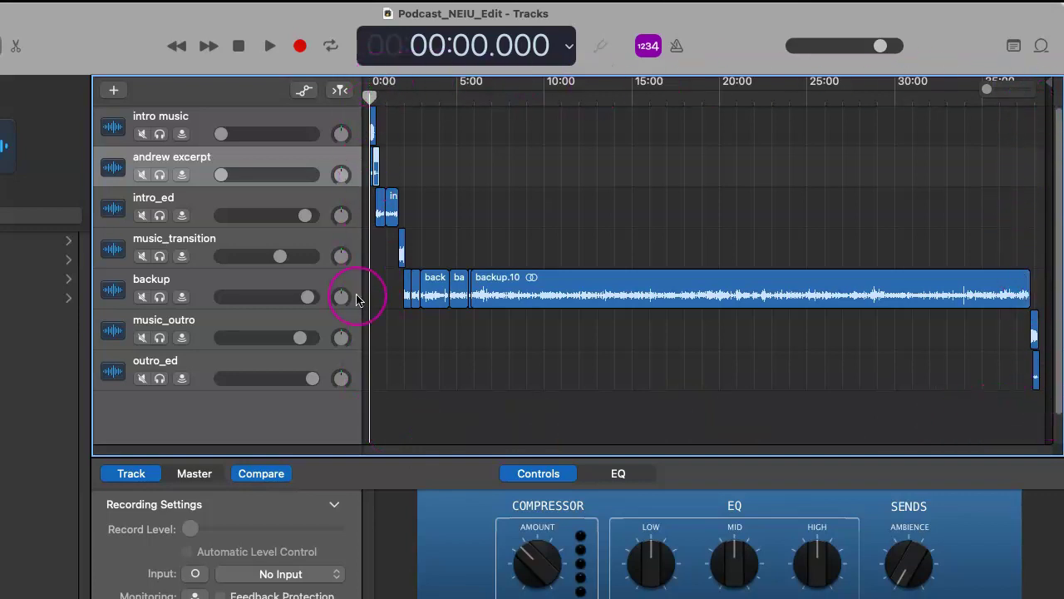
click(1050, 75)
Step: Play the episode's opening from the beginning, then stop playback
click(270, 46)
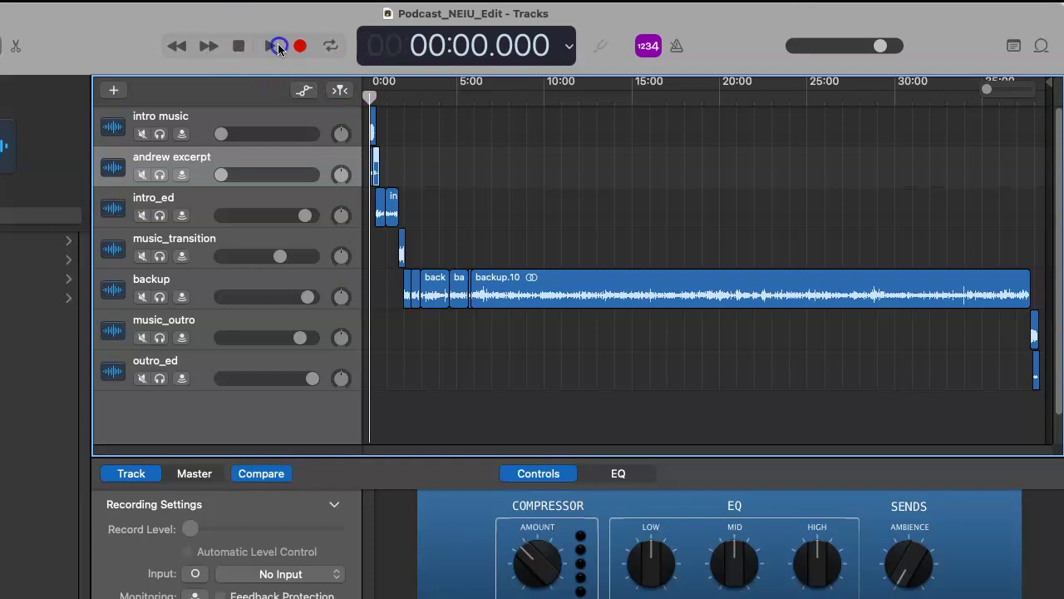
click(271, 47)
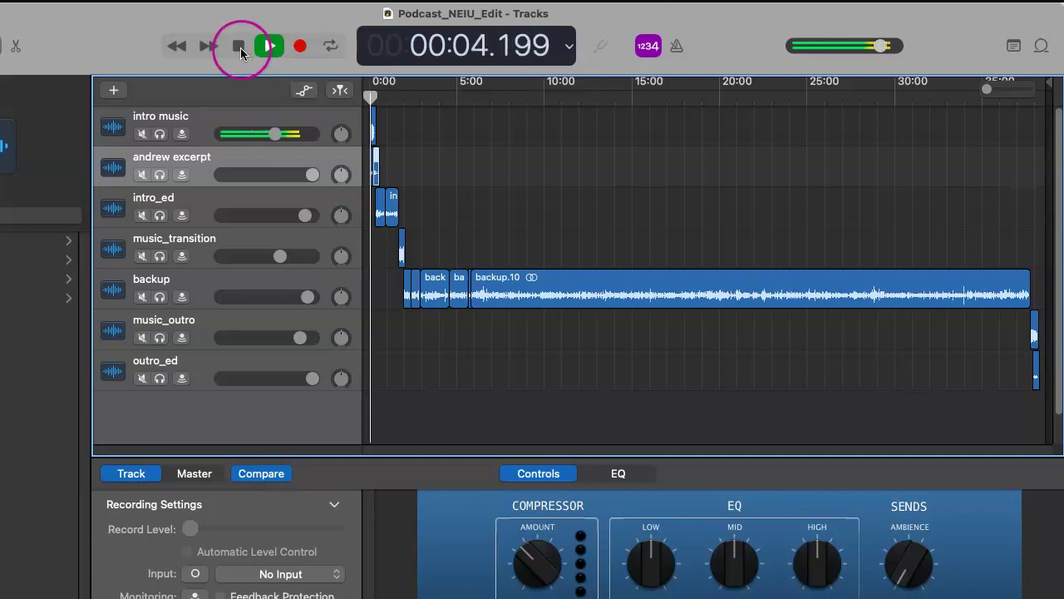
click(240, 48)
Step: Play the episode's final minutes into the outro, then leave the playhead at 38:00
drag(375, 96, 1029, 173)
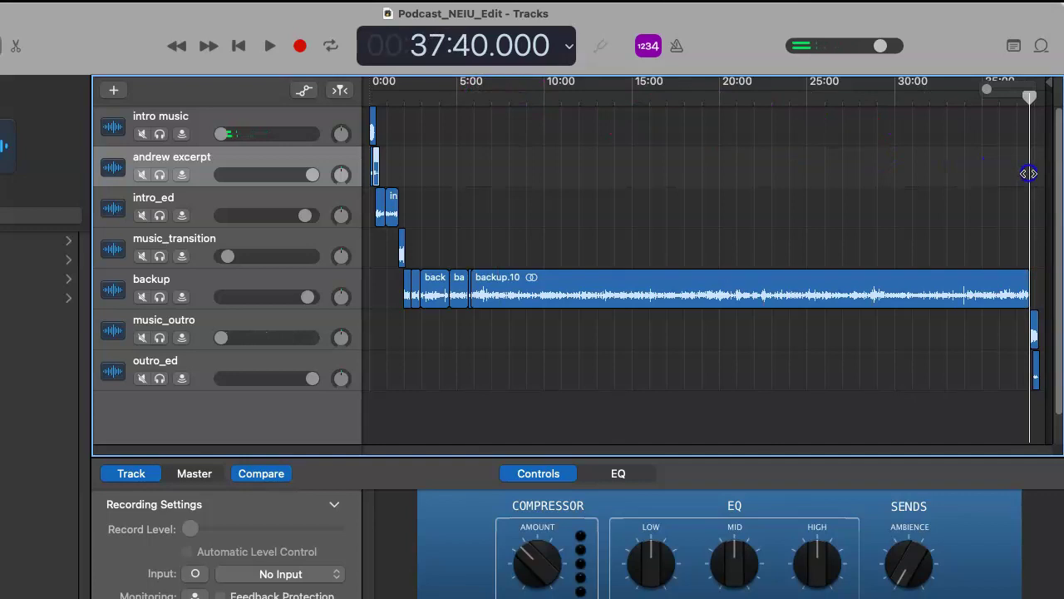
drag(986, 89, 1010, 89)
drag(731, 452, 1024, 449)
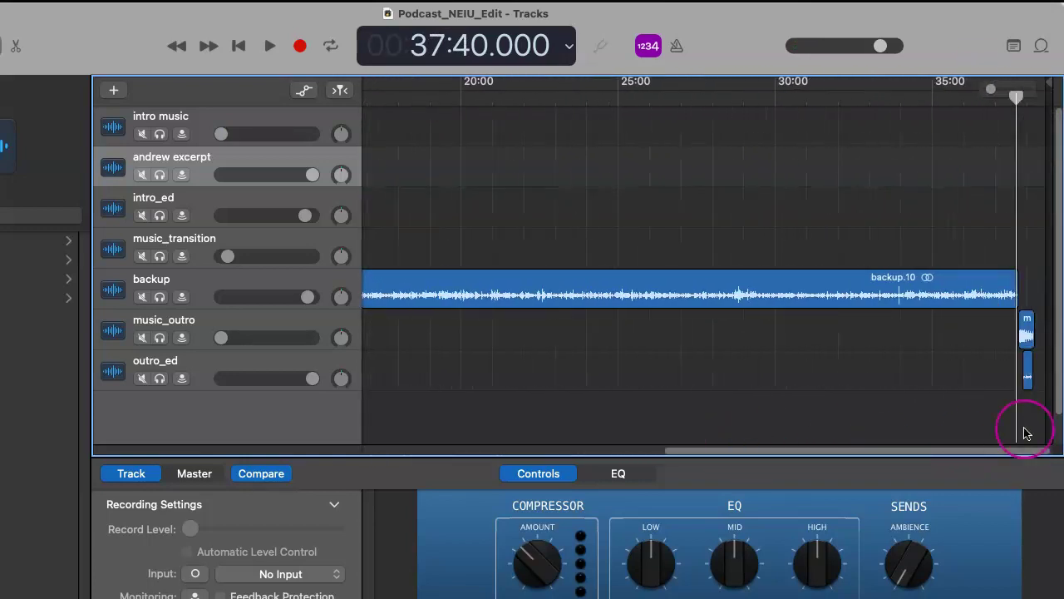
click(269, 45)
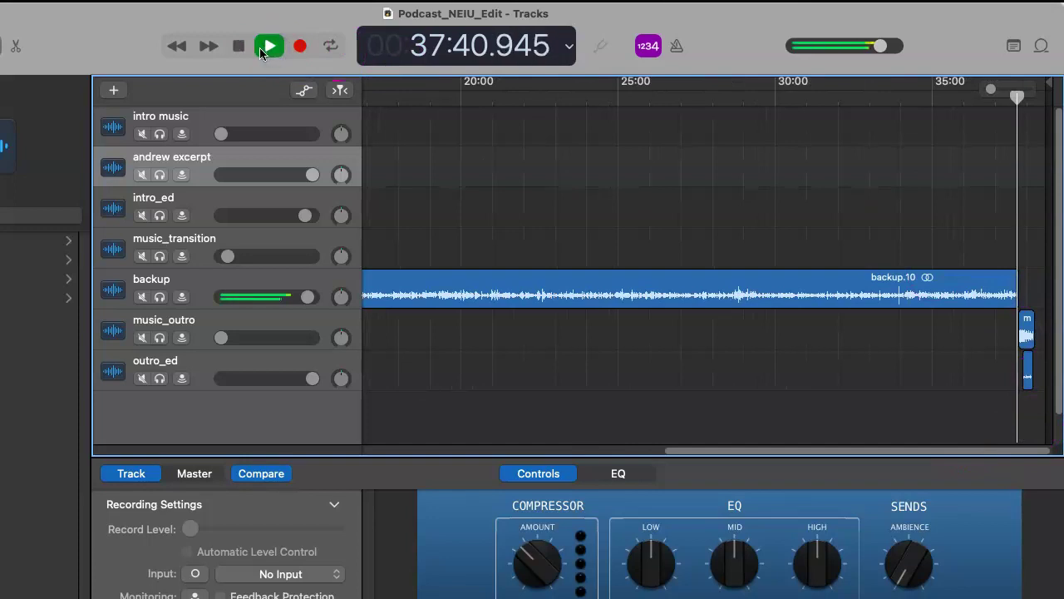
click(239, 225)
click(243, 47)
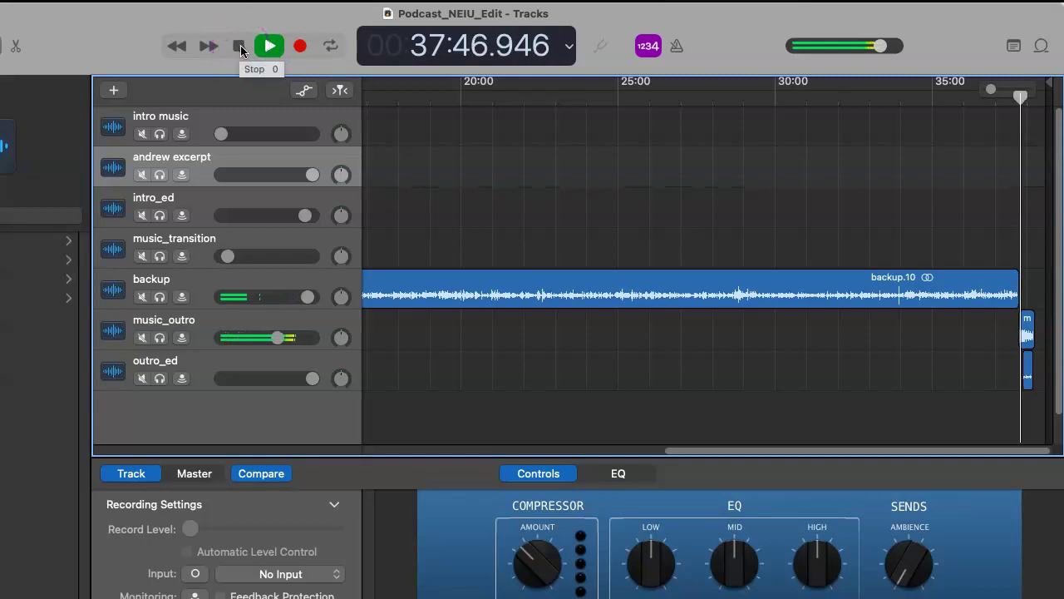
click(241, 48)
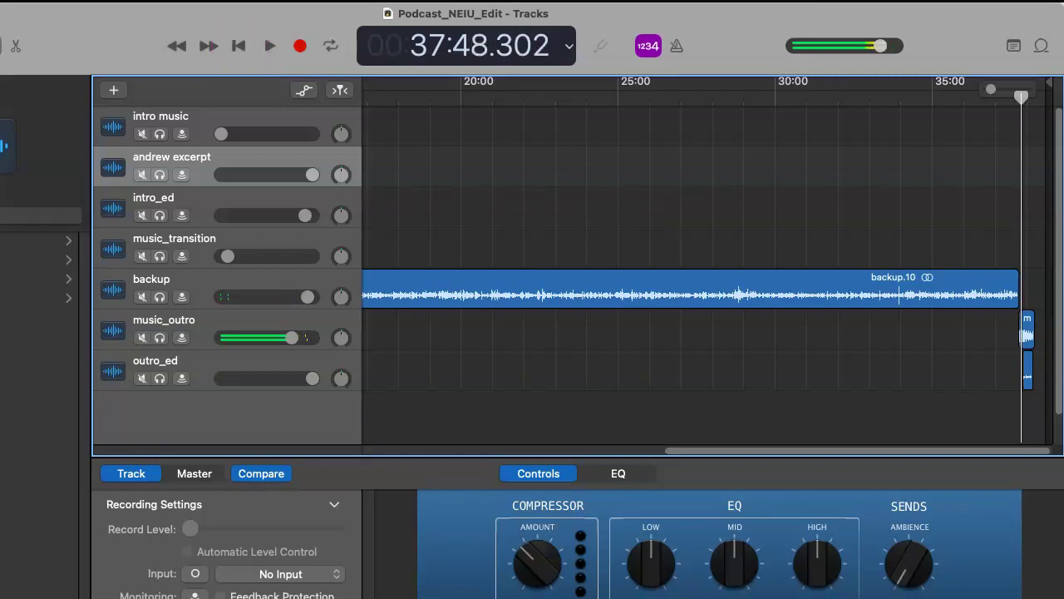
click(1014, 108)
drag(1013, 108, 1029, 103)
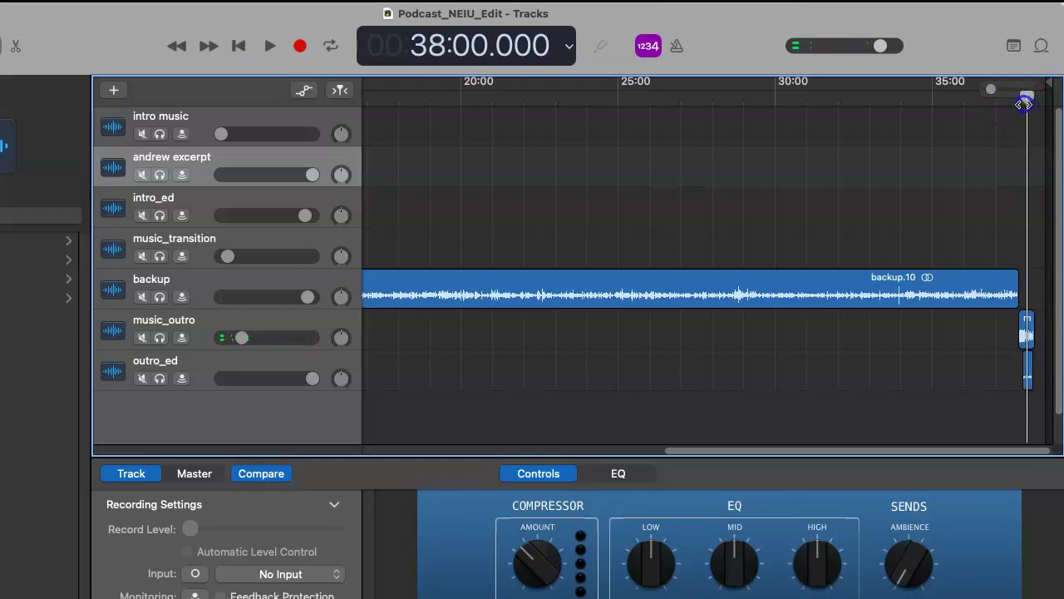
Step: Pull the project end marker in to about 38:14, just after the outro_ed region
mouse_move(991, 89)
mouse_down()
mouse_move(1024, 87)
mouse_move(1000, 88)
mouse_up()
click(1039, 454)
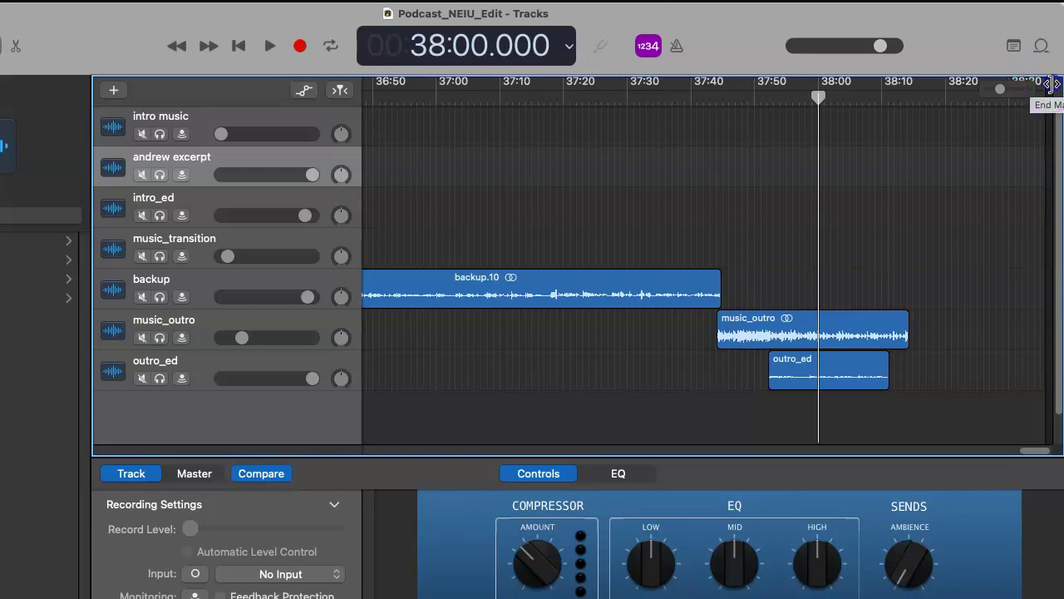
mouse_move(1058, 86)
mouse_down()
mouse_move(904, 81)
mouse_move(1057, 208)
mouse_move(1038, 231)
mouse_up()
scroll(904, 83, left, 3)
Step: Play the last seconds from 38:10 to confirm a clean ending, then zoom back out
click(954, 96)
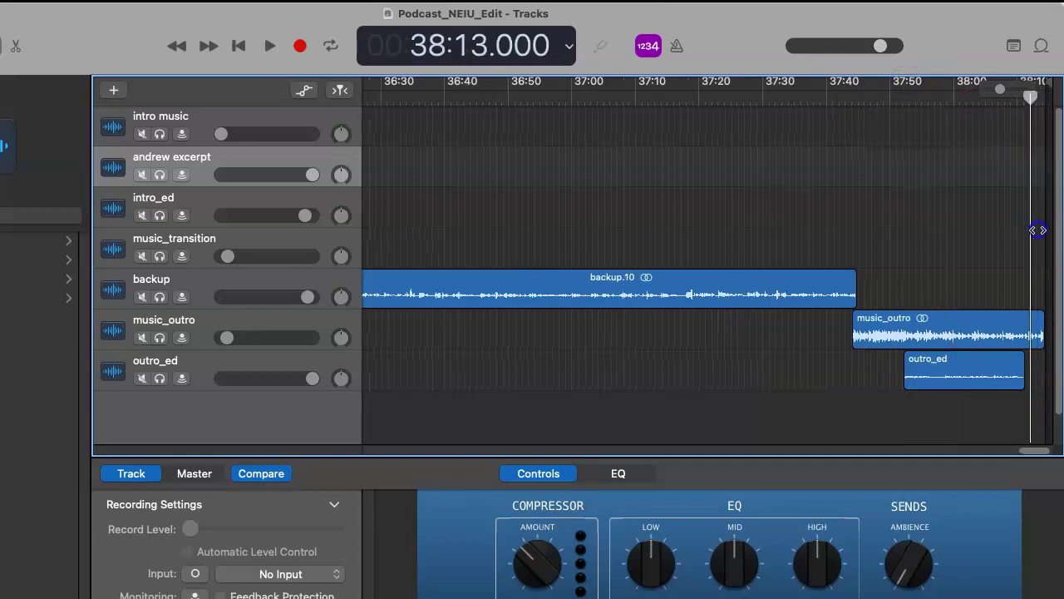
click(297, 70)
click(269, 46)
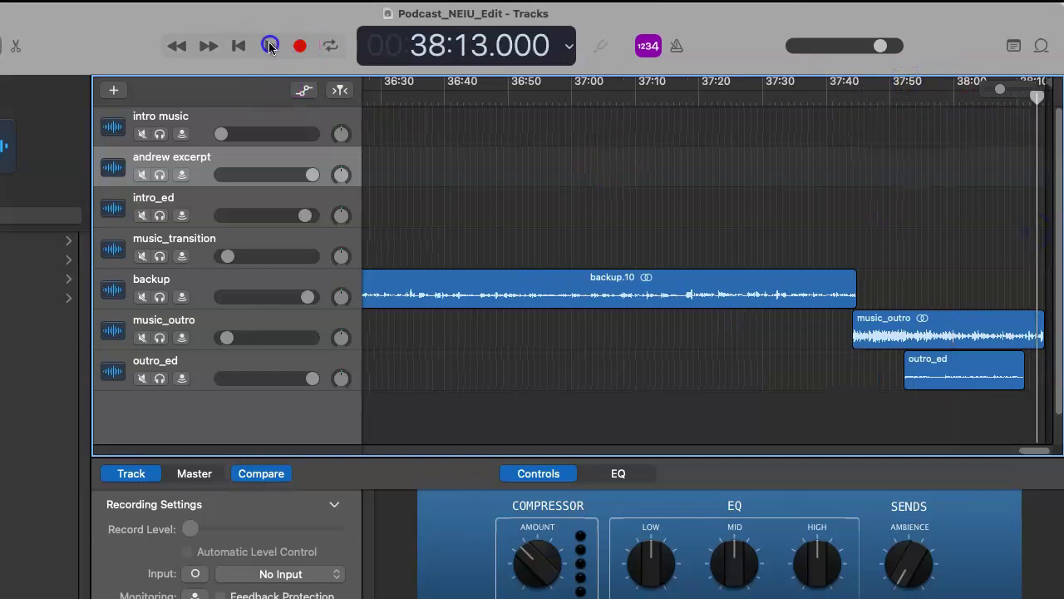
click(242, 44)
drag(1039, 97, 1016, 105)
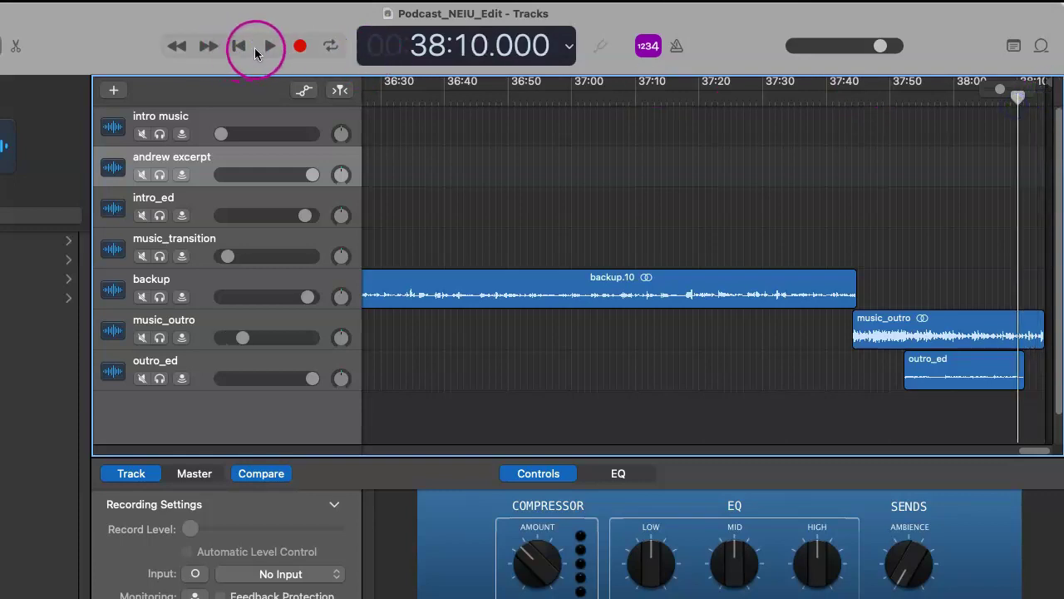
click(259, 48)
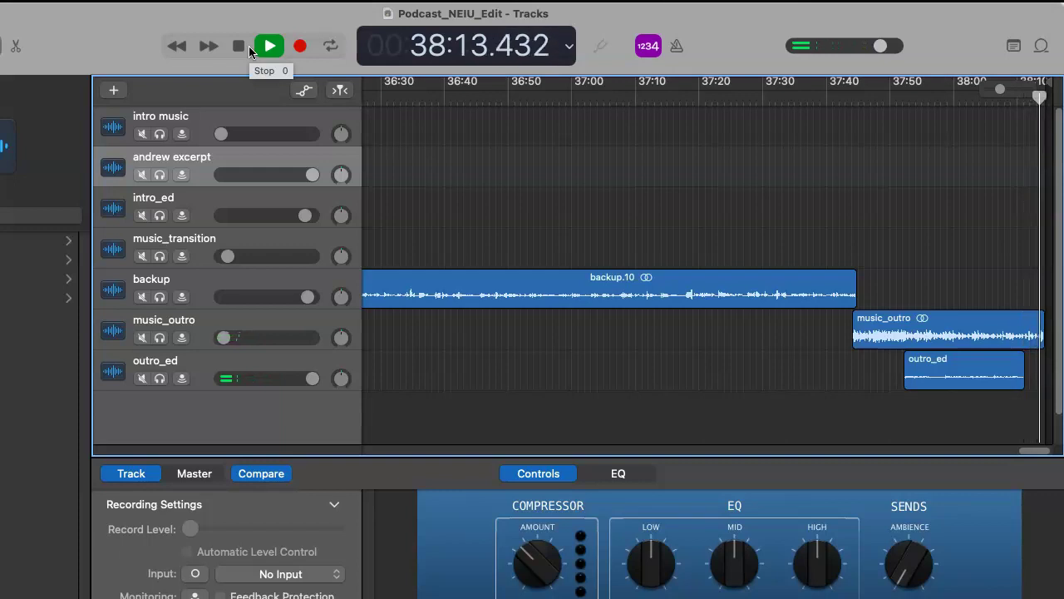
click(239, 45)
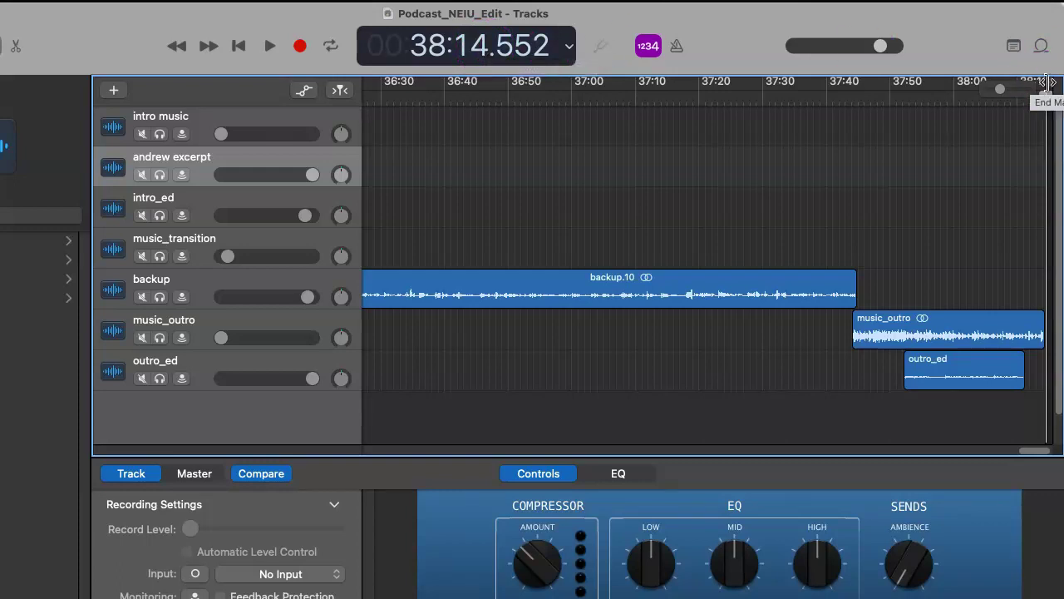
drag(998, 90, 314, 103)
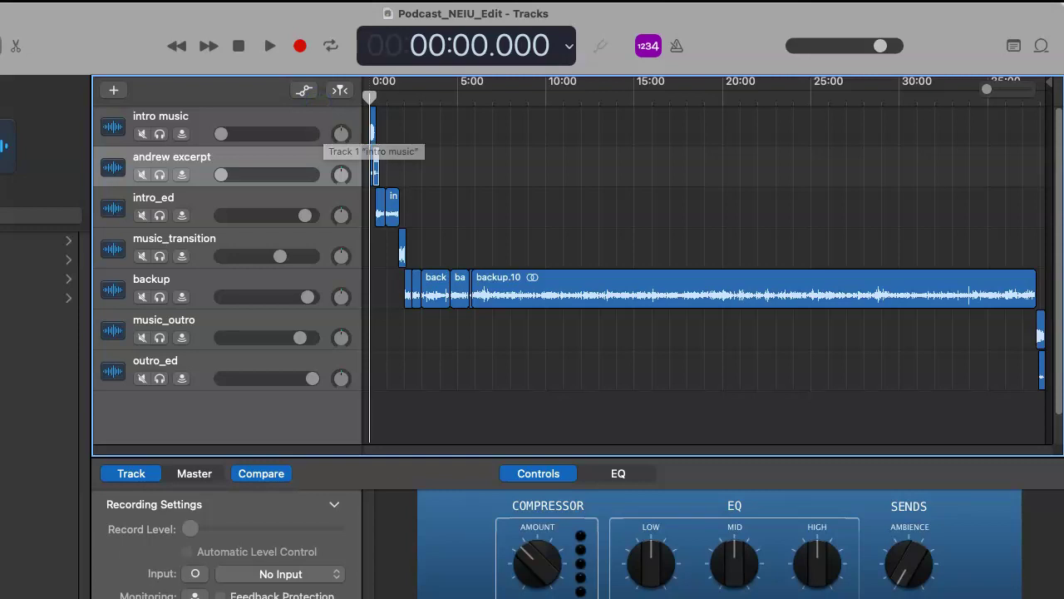
Step: Save a copy of the project named Episode_1 in the garageband folder
click(37, 0)
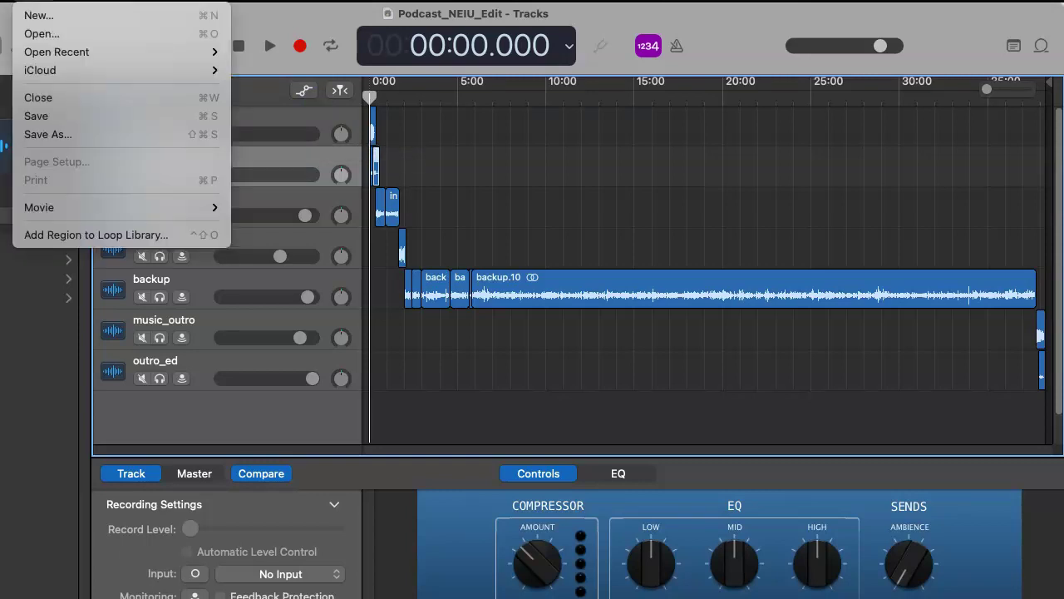
click(64, 134)
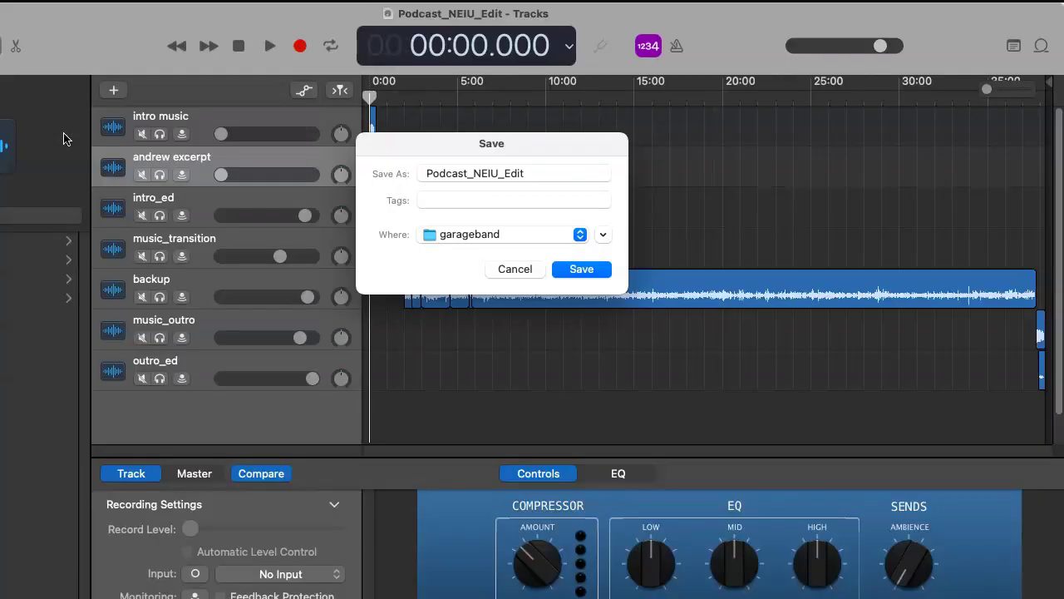
click(512, 172)
key(super+a)
text(E)
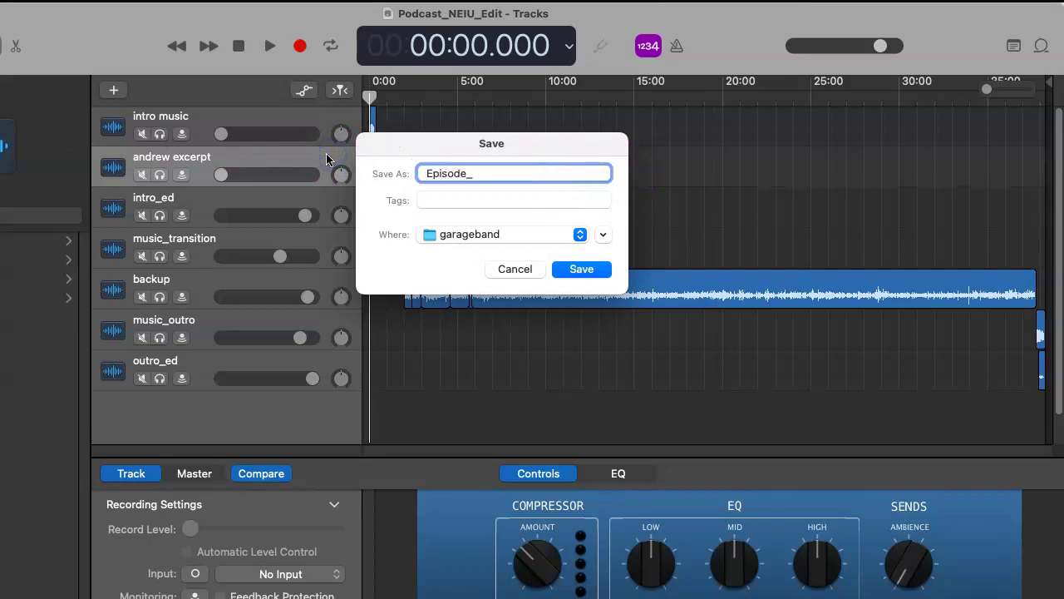
text(pisode_1)
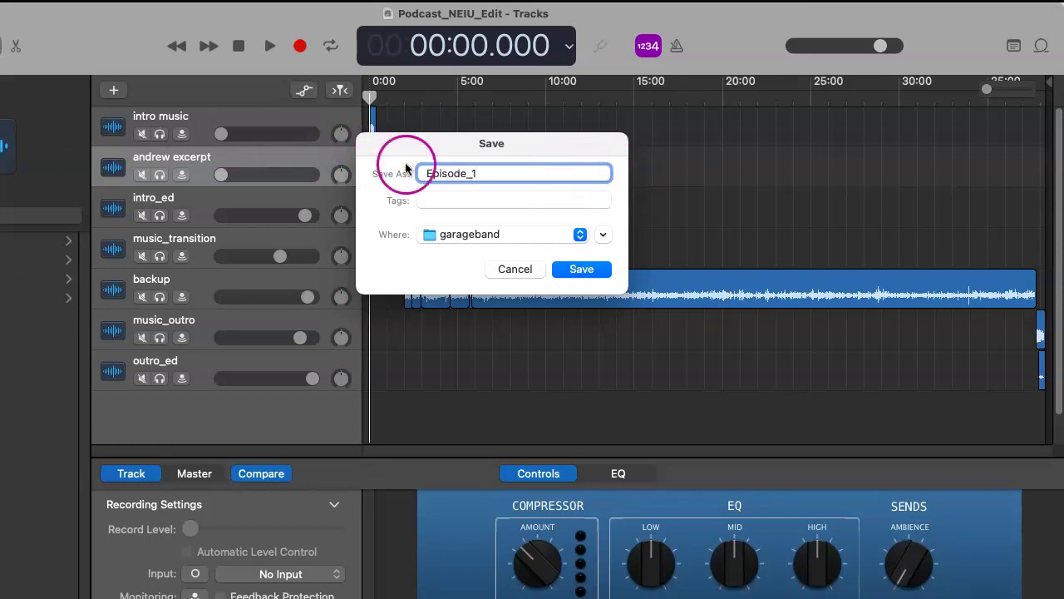
click(600, 268)
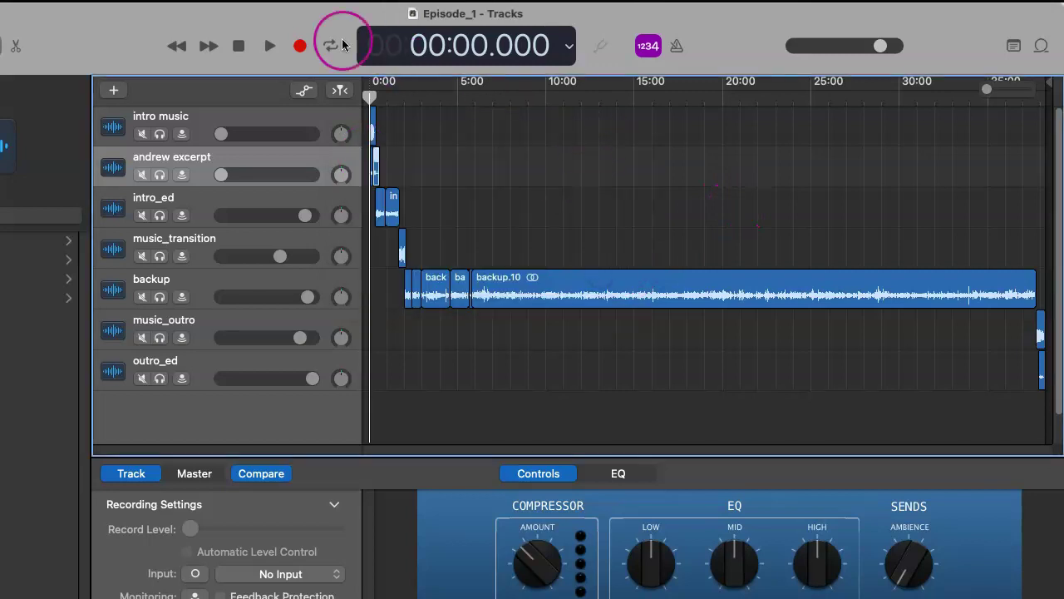
Step: Export the song to disk as Episode_1: WAVE, Uncompressed 16-bit, saved to Downloads
click(270, 0)
mouse_move(233, 0)
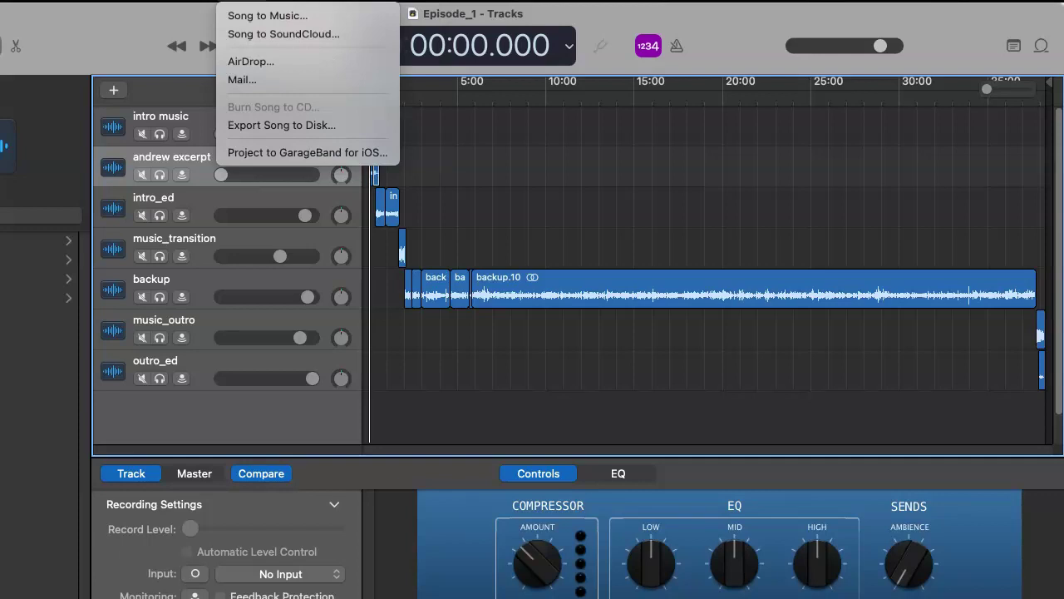
click(269, 125)
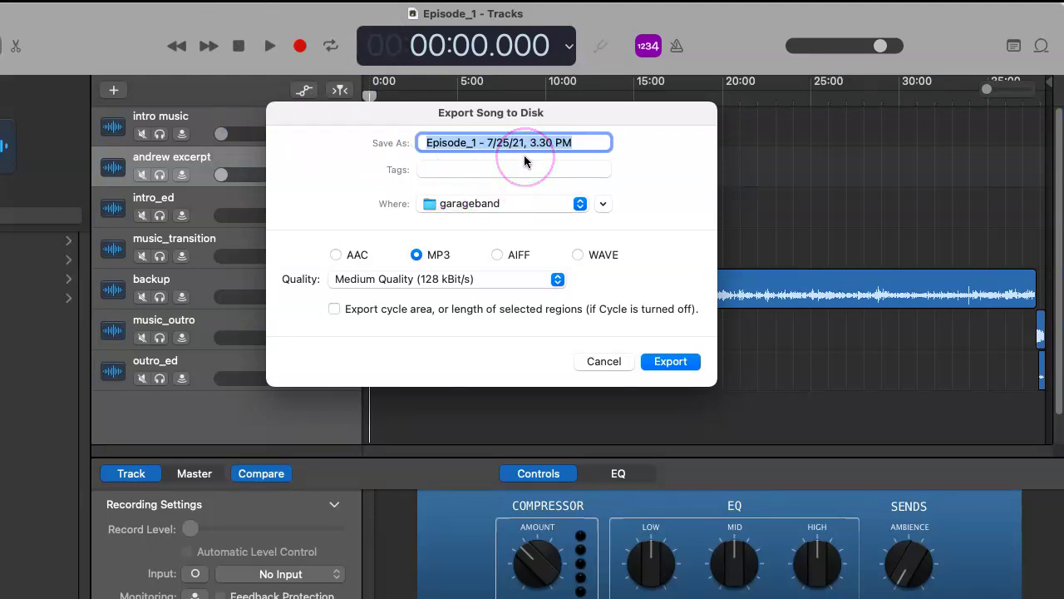
text(Episode_1)
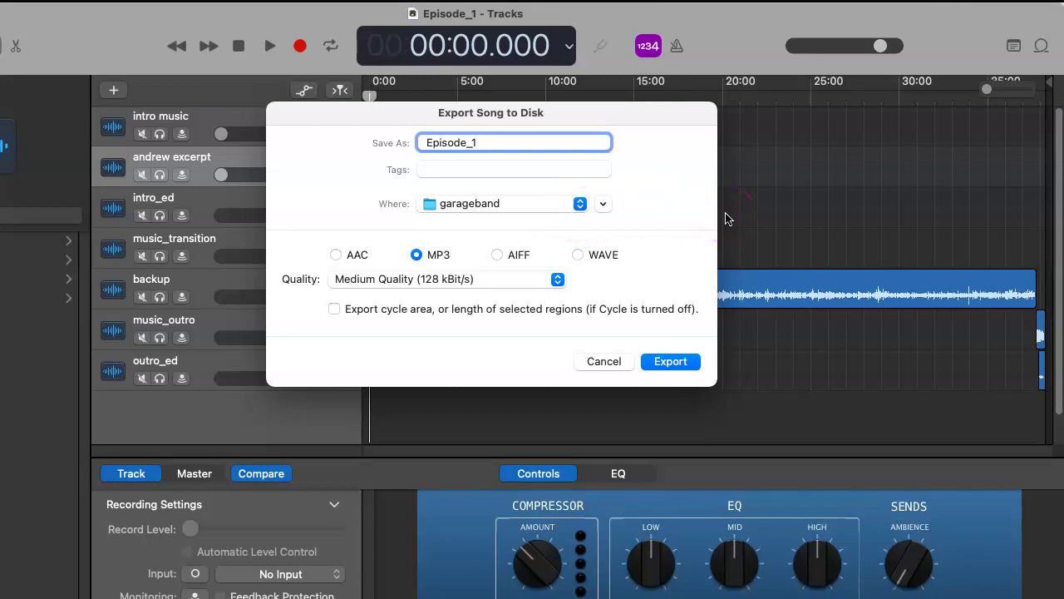
click(577, 254)
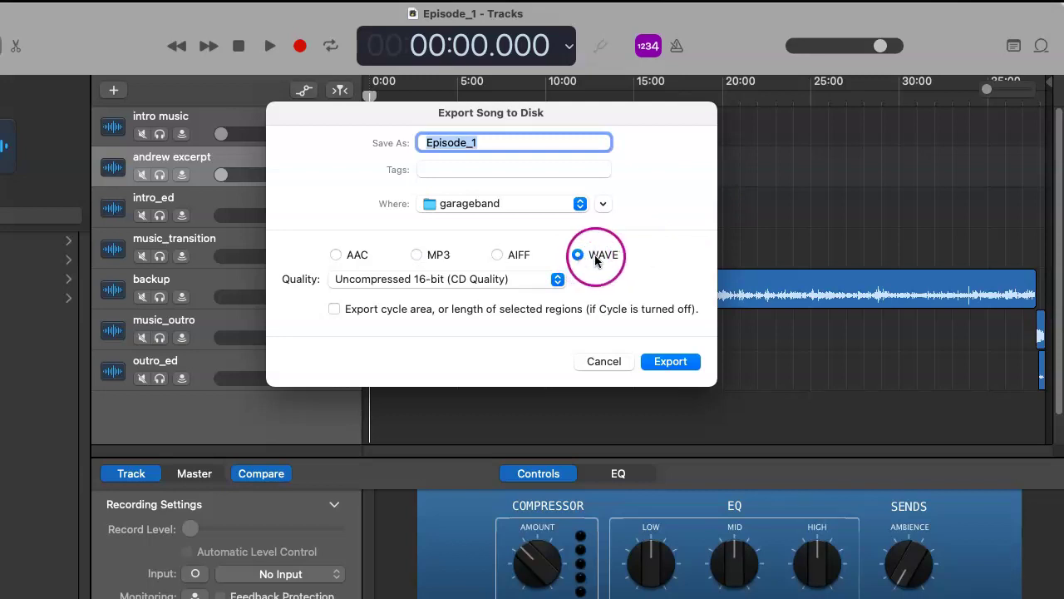
click(536, 282)
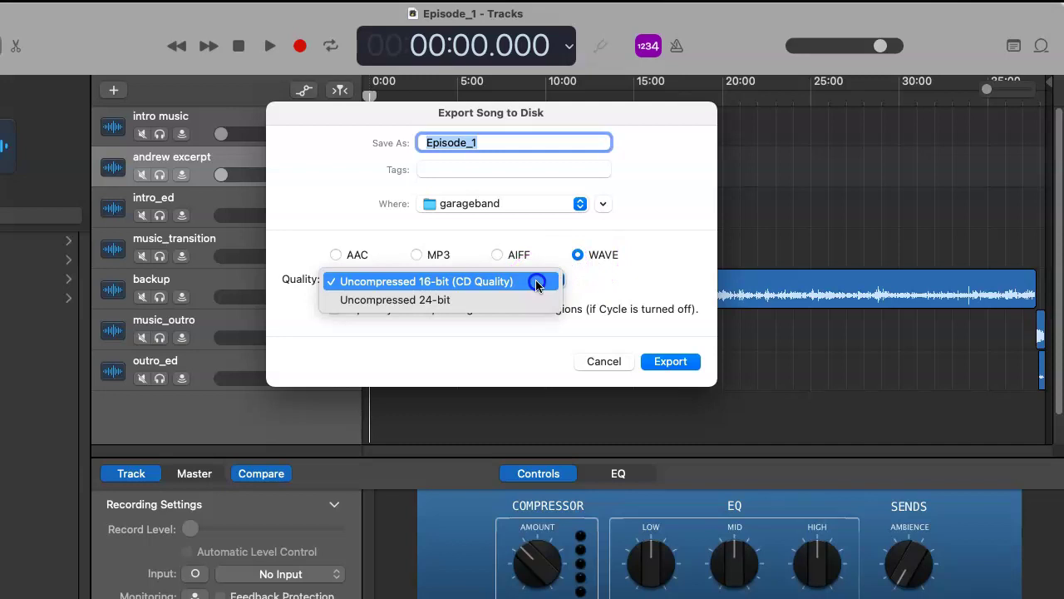
click(641, 271)
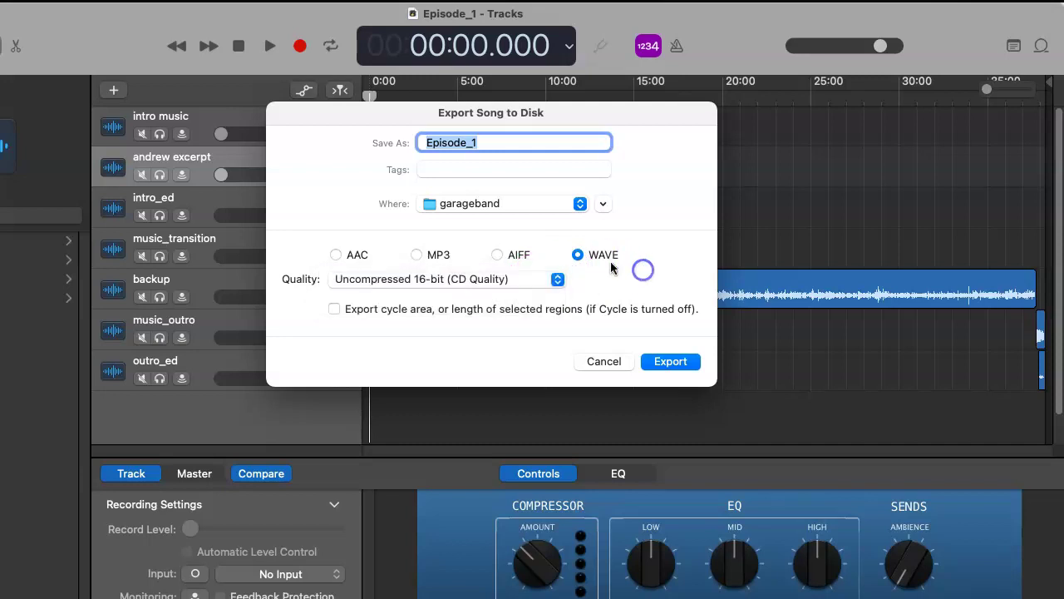
click(540, 205)
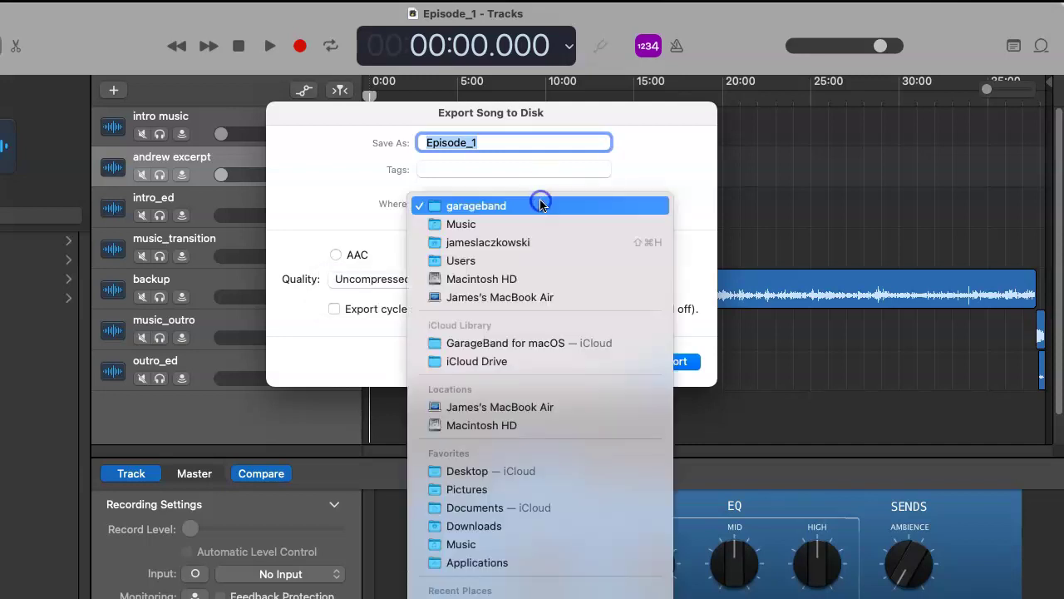
click(554, 524)
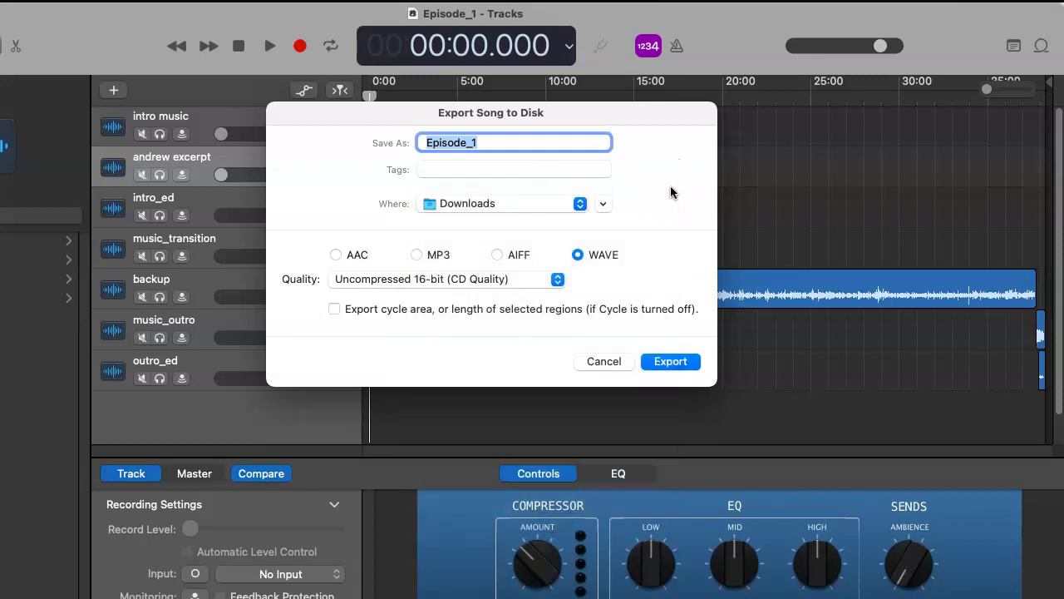
click(678, 362)
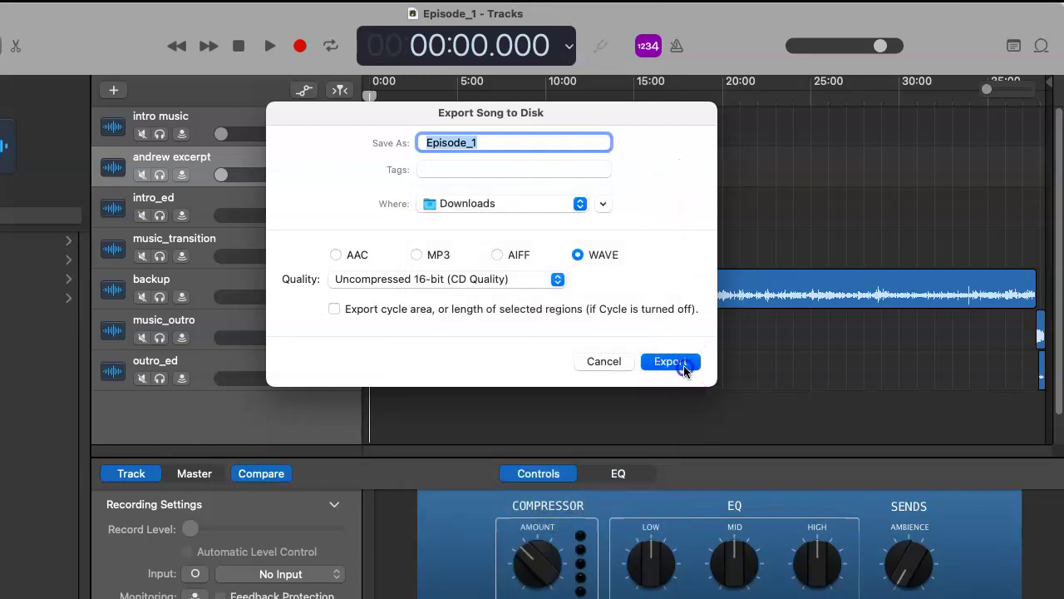